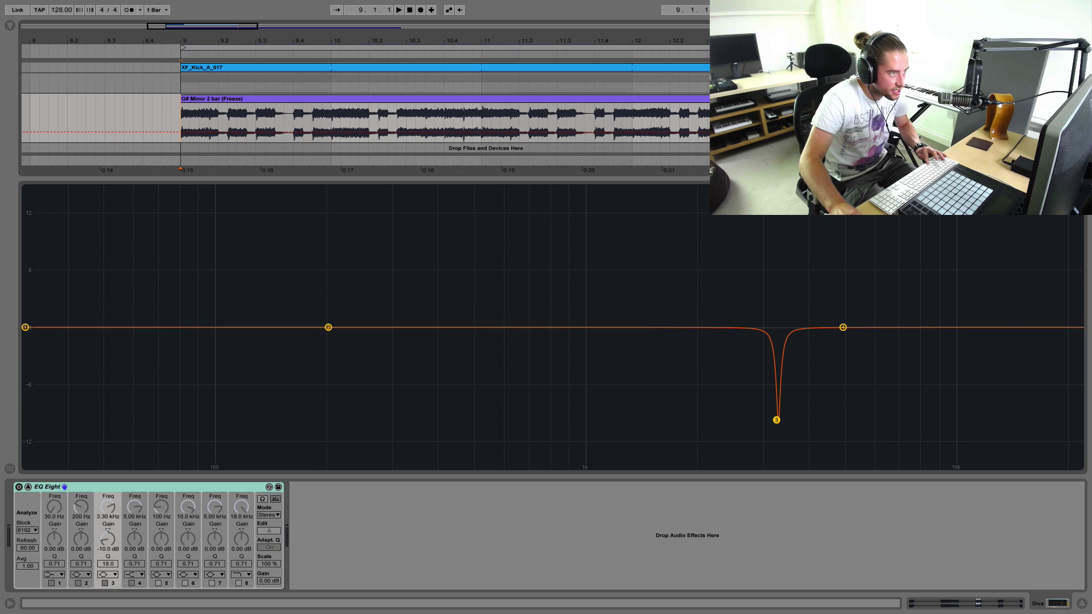
Step: Start playback of the synth arrangement with EQ Eight still bypassed
{"action": "key", "text": "space"}
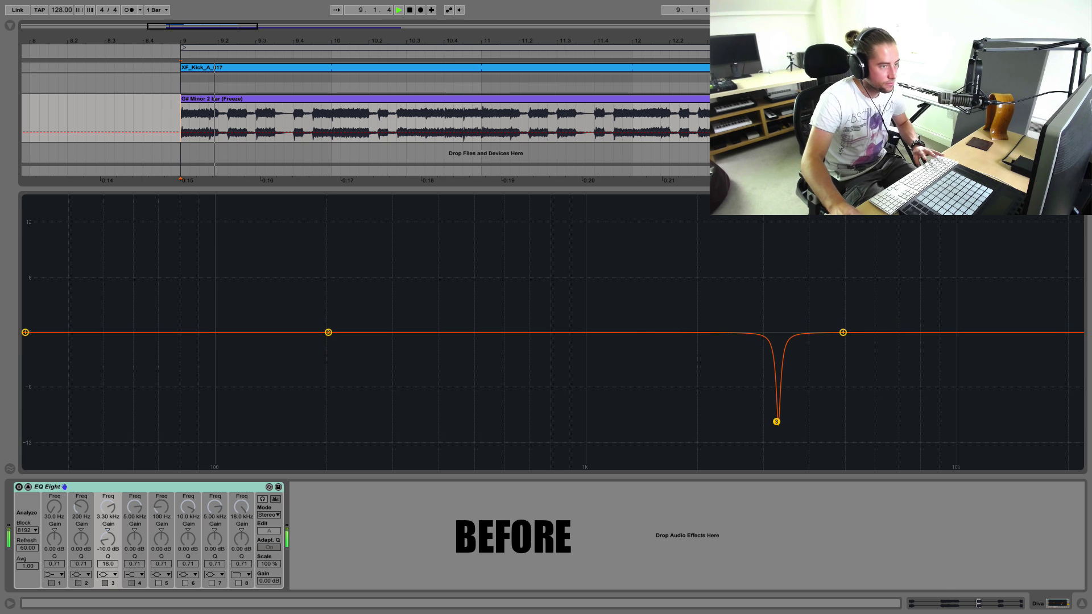
{"action": "left_click", "coordinate": [19, 487]}
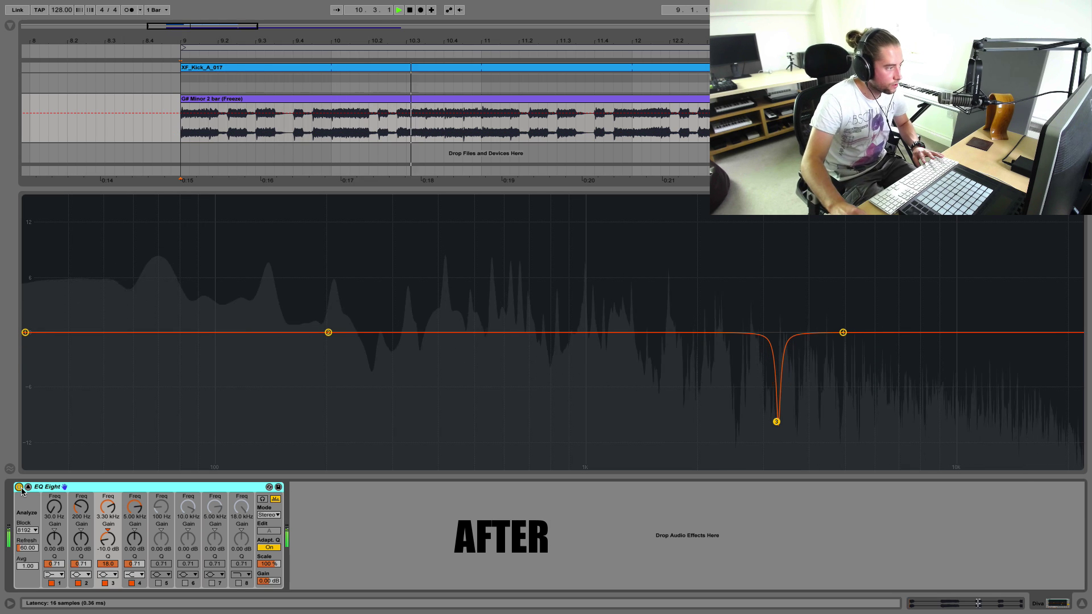
{"action": "left_click", "coordinate": [20, 487]}
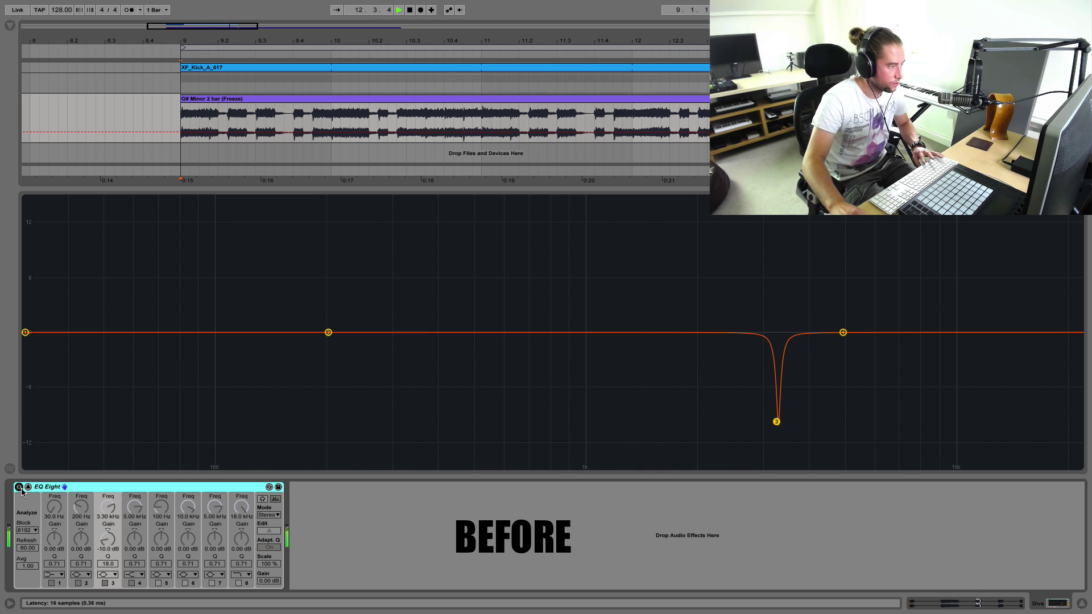
{"action": "left_click", "coordinate": [20, 488]}
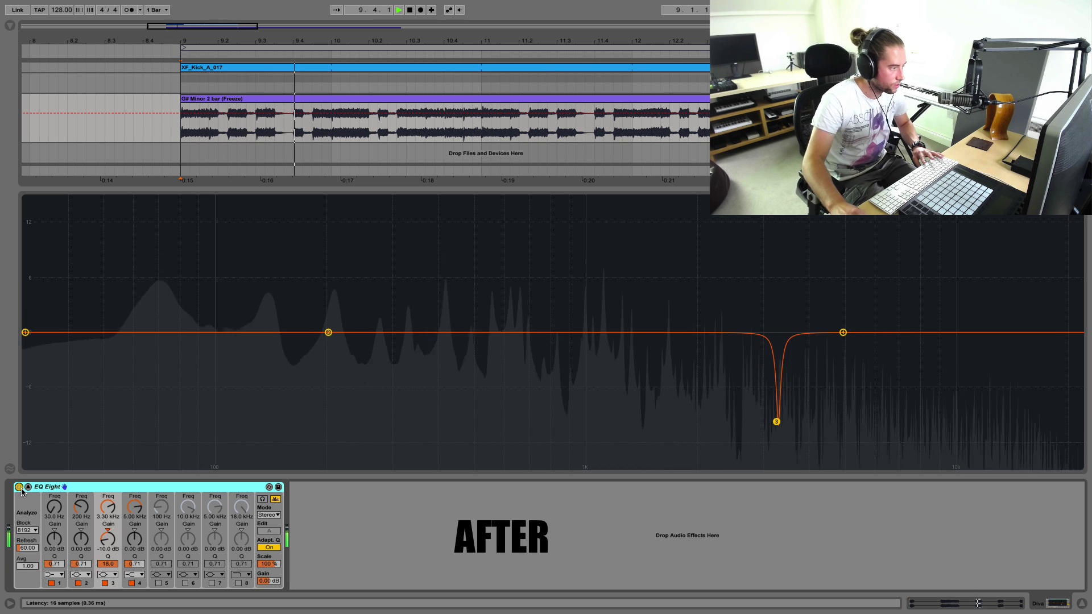
{"action": "left_click", "coordinate": [20, 488]}
{"action": "left_click", "coordinate": [19, 487]}
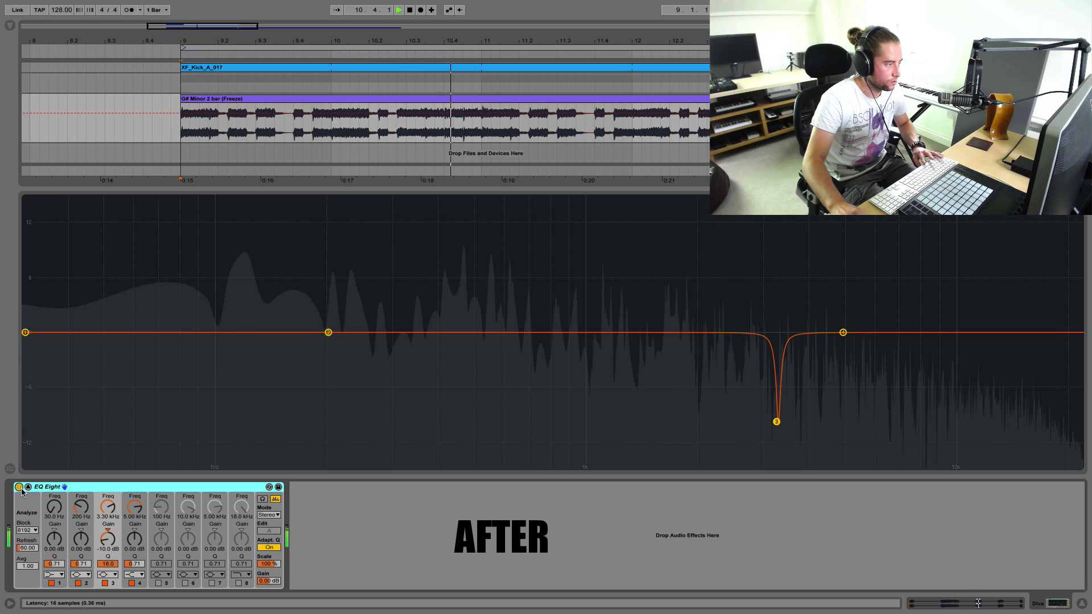
{"action": "left_click", "coordinate": [19, 488]}
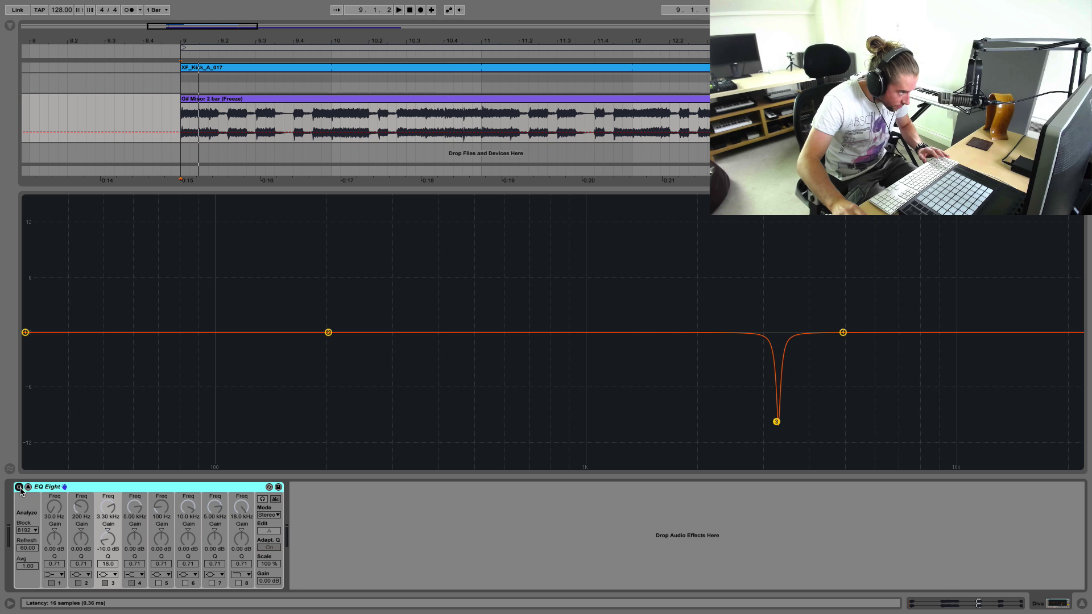
Step: Activate EQ Eight and sweep band 3's narrow −10 dB notch, settling it near 2.19 kHz
{"action": "left_click", "coordinate": [20, 487]}
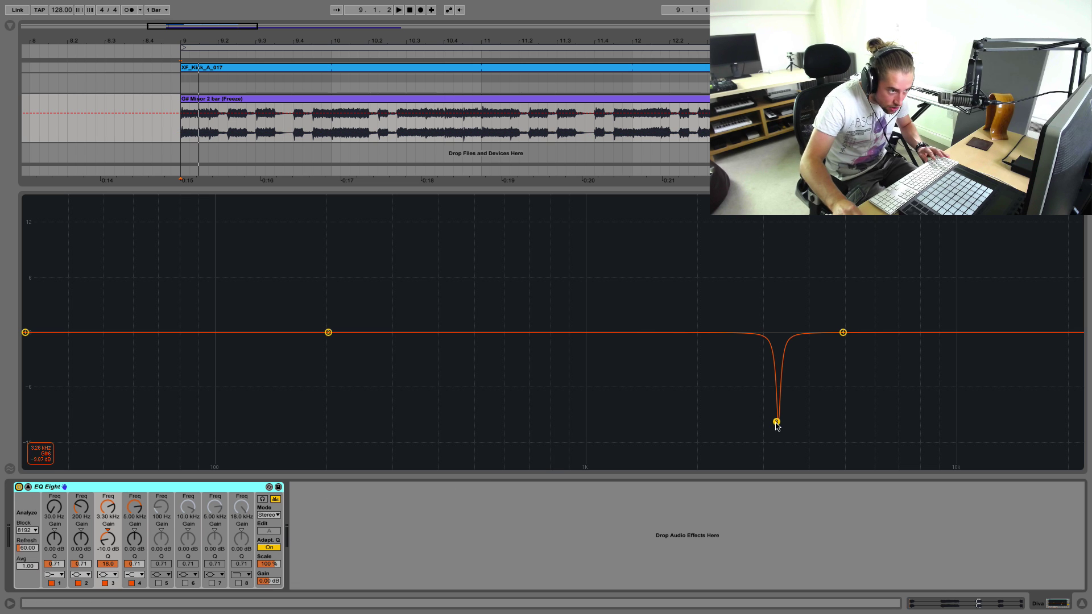
{"action": "left_click_drag", "start_coordinate": [776, 421], "coordinate": [663, 423]}
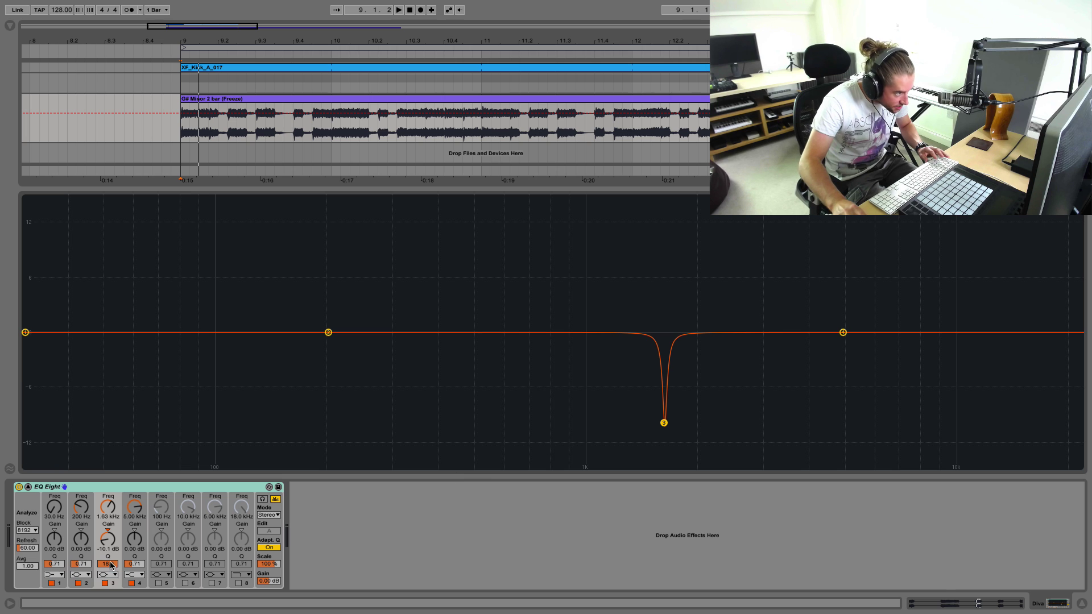
{"action": "mouse_move", "coordinate": [108, 565]}
{"action": "left_mouse_down"}
{"action": "mouse_move", "coordinate": [108, 591]}
{"action": "mouse_move", "coordinate": [109, 564]}
{"action": "left_mouse_up"}
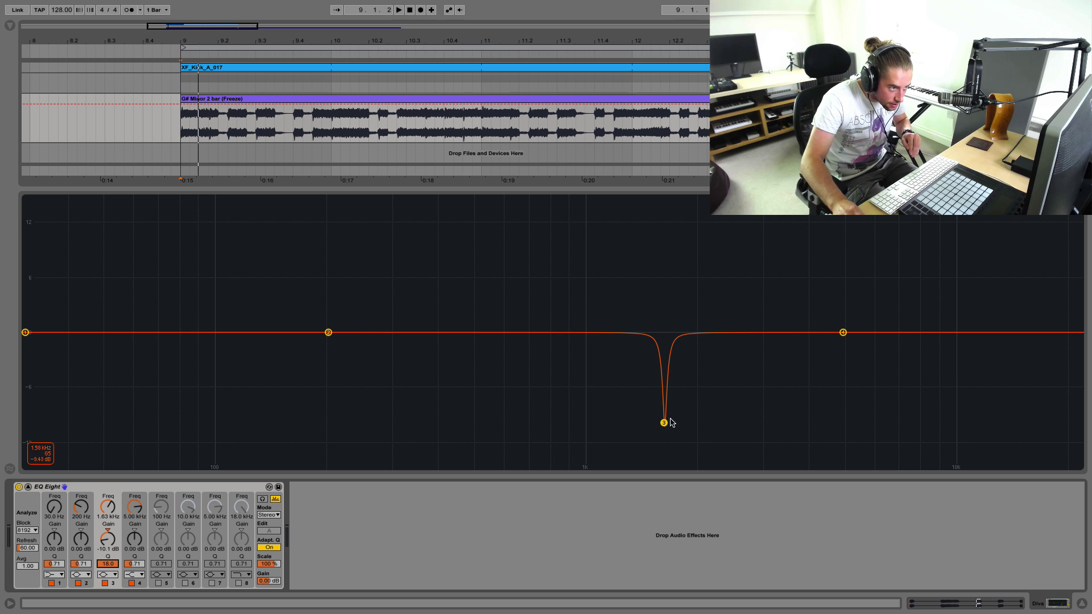
{"action": "left_click_drag", "start_coordinate": [664, 424], "coordinate": [713, 424]}
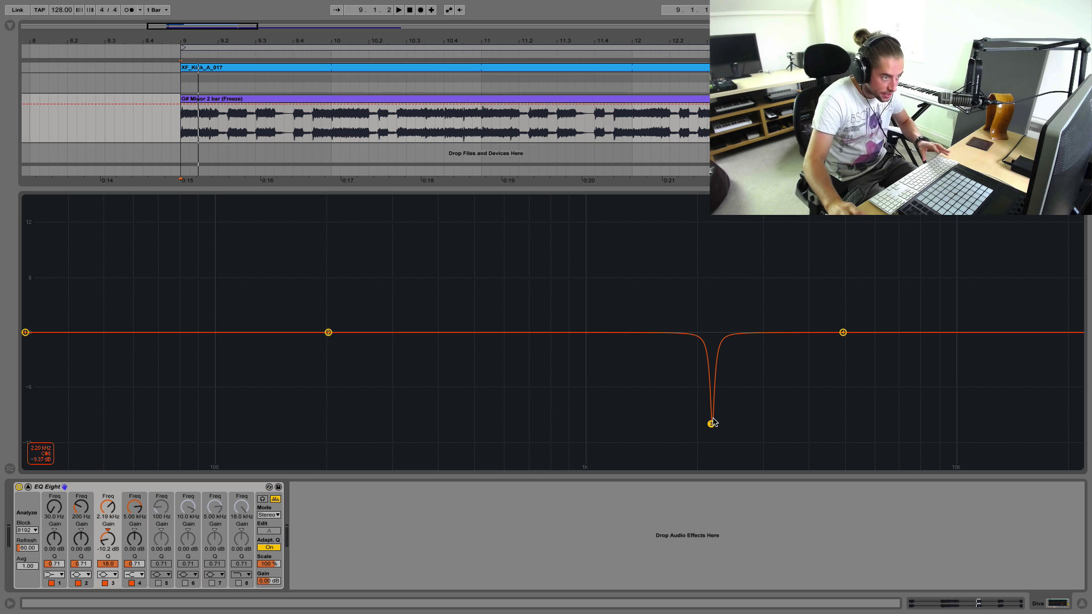
Step: Make band 3 a +15 dB, Q 18 boost swept to 339 Hz, and select part of the G# Minor clip
{"action": "left_click_drag", "start_coordinate": [711, 424], "coordinate": [501, 199]}
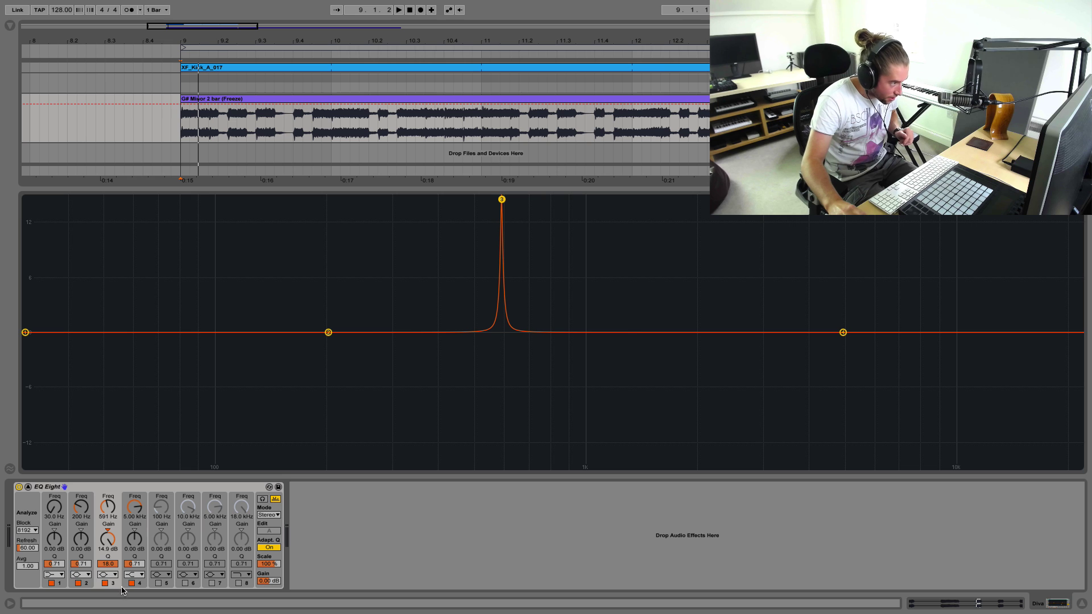
{"action": "mouse_move", "coordinate": [106, 567]}
{"action": "left_mouse_down"}
{"action": "mouse_move", "coordinate": [106, 603]}
{"action": "mouse_move", "coordinate": [106, 566]}
{"action": "left_mouse_up"}
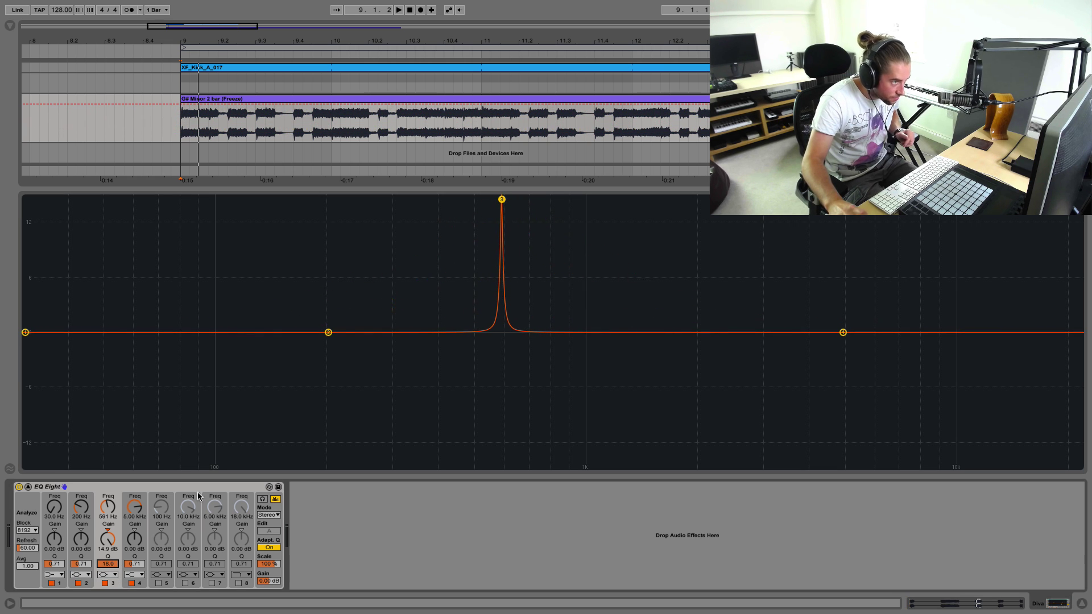
{"action": "left_click_drag", "start_coordinate": [503, 201], "coordinate": [584, 204]}
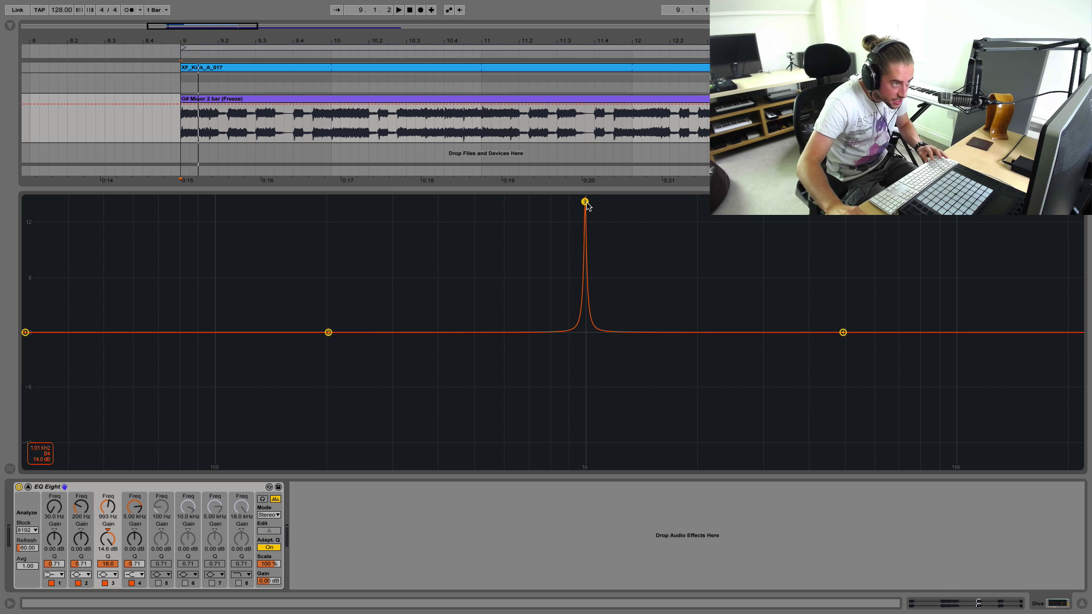
{"action": "left_click_drag", "start_coordinate": [582, 210], "coordinate": [410, 207]}
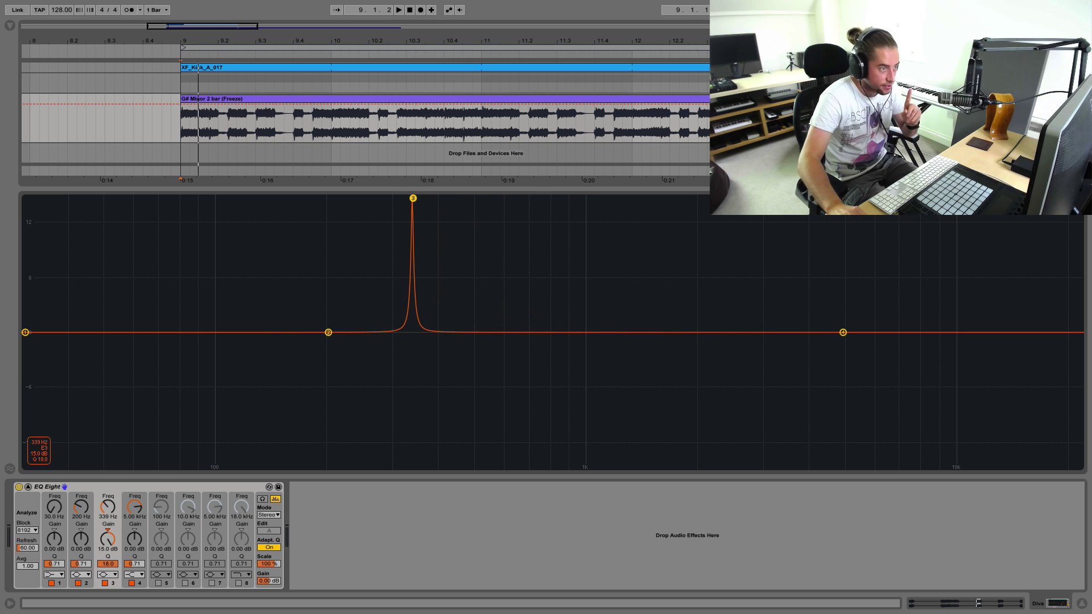
{"action": "left_click_drag", "start_coordinate": [180, 127], "coordinate": [359, 133]}
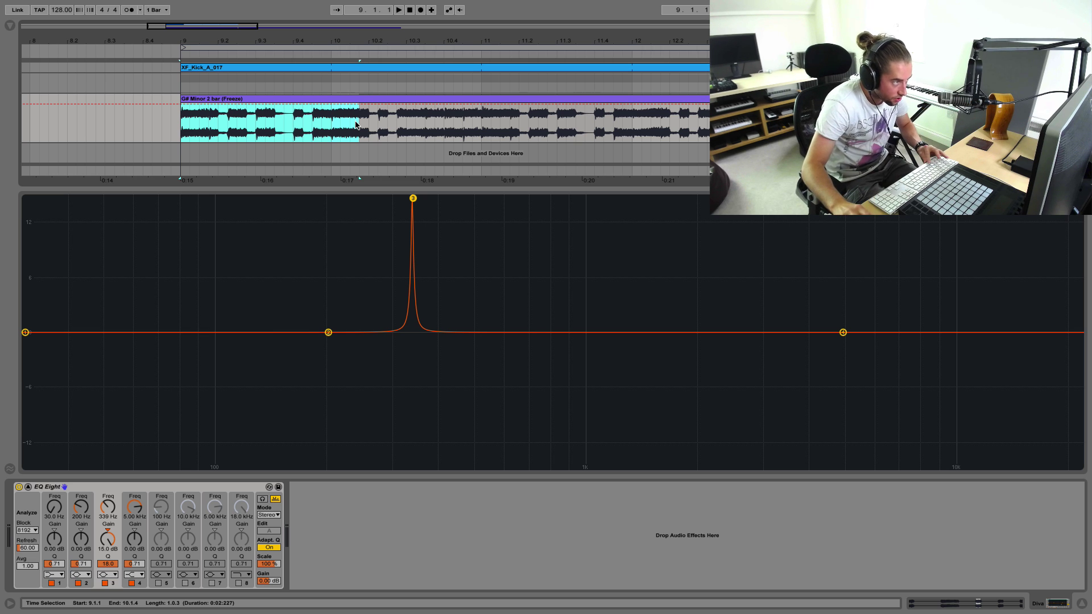
Step: Loop a shortened clip section, move the loop to bar 12, and audition it
{"action": "left_click_drag", "start_coordinate": [333, 132], "coordinate": [367, 131]}
{"action": "key", "text": "super+l"}
{"action": "left_click_drag", "start_coordinate": [362, 49], "coordinate": [663, 53]}
{"action": "key", "text": "space"}
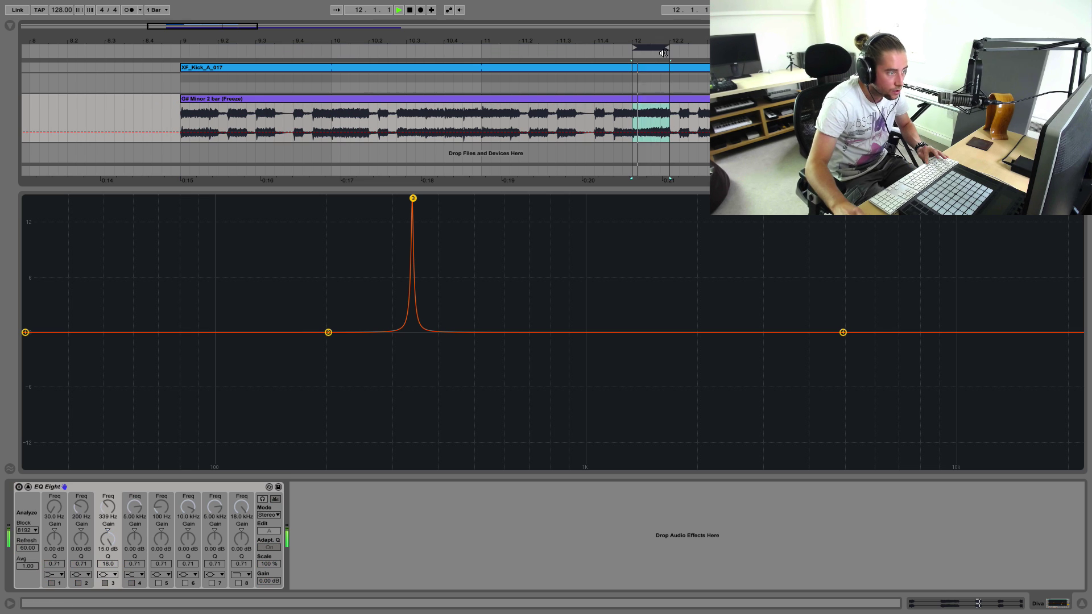
{"action": "key", "text": "space"}
Step: Try the loop later in bar 12, then move it back to the bar's start
{"action": "left_click_drag", "start_coordinate": [663, 53], "coordinate": [769, 47]}
{"action": "key", "text": "space"}
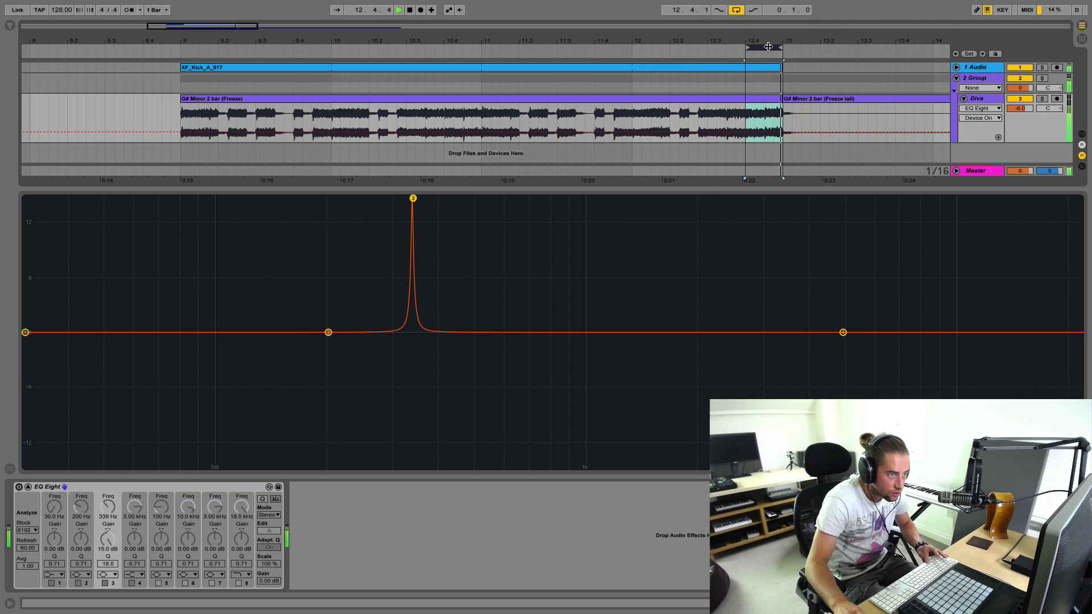
{"action": "key", "text": "space"}
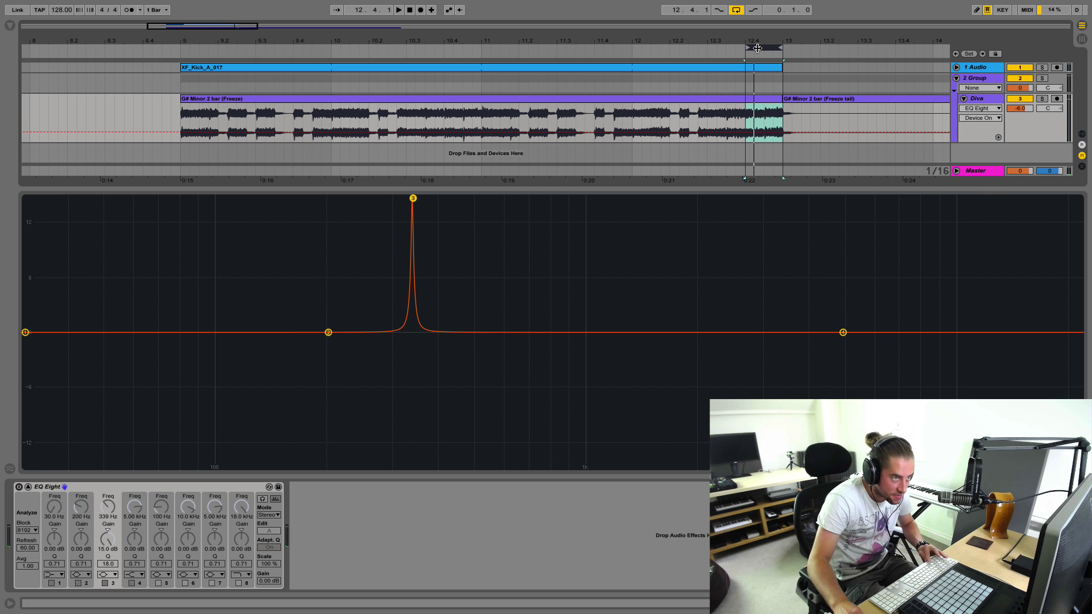
{"action": "left_click_drag", "start_coordinate": [757, 48], "coordinate": [650, 46]}
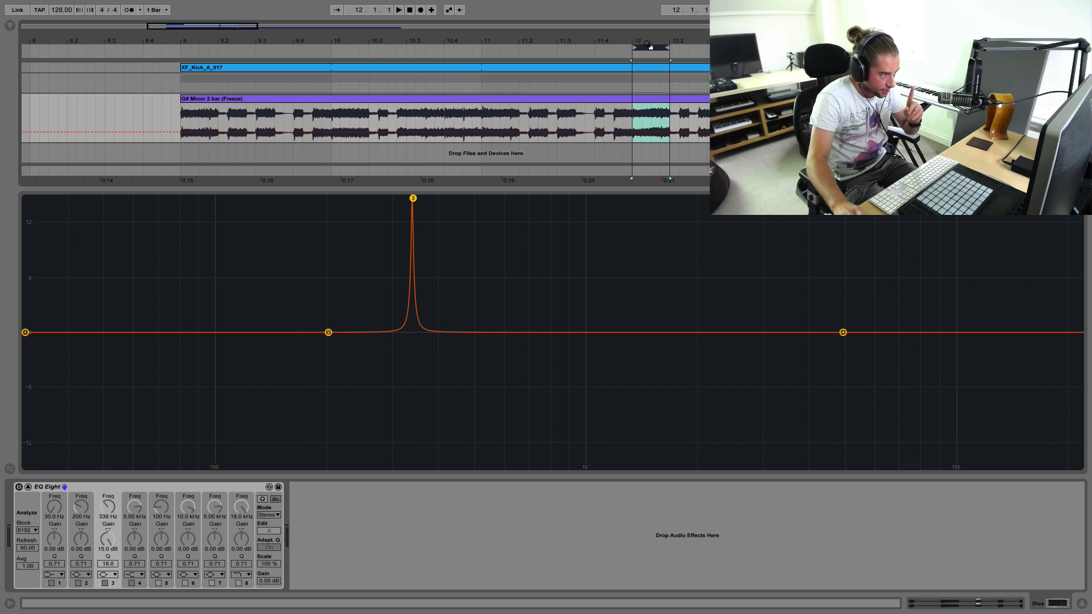
Step: Re-enable EQ Eight and, during playback, sweep band 3's +15 dB boost onto the 3.35 kHz resonance
{"action": "left_click", "coordinate": [18, 487]}
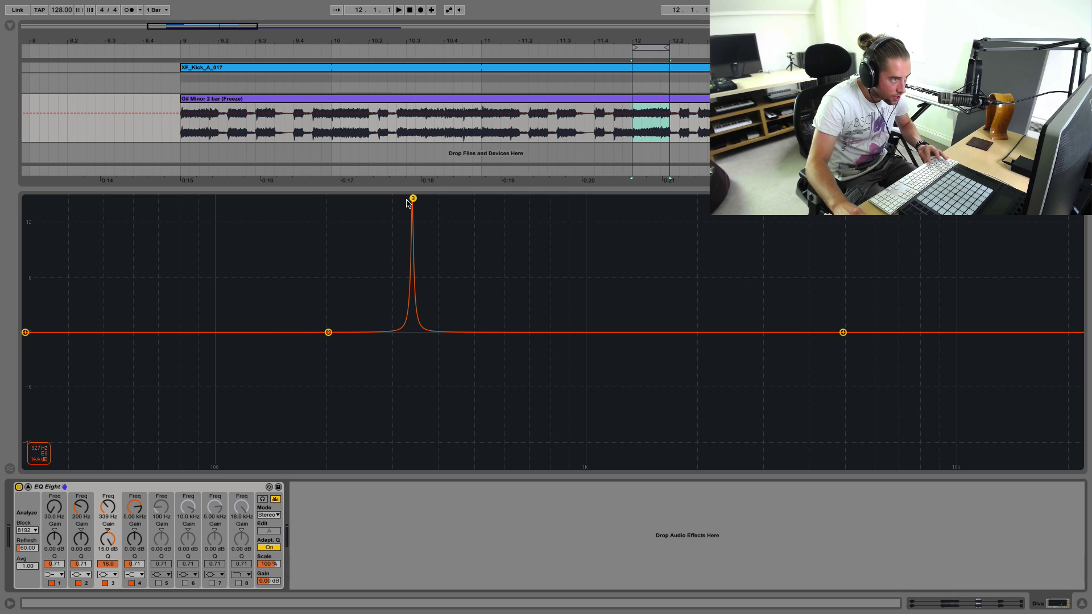
{"action": "left_click_drag", "start_coordinate": [411, 199], "coordinate": [481, 198]}
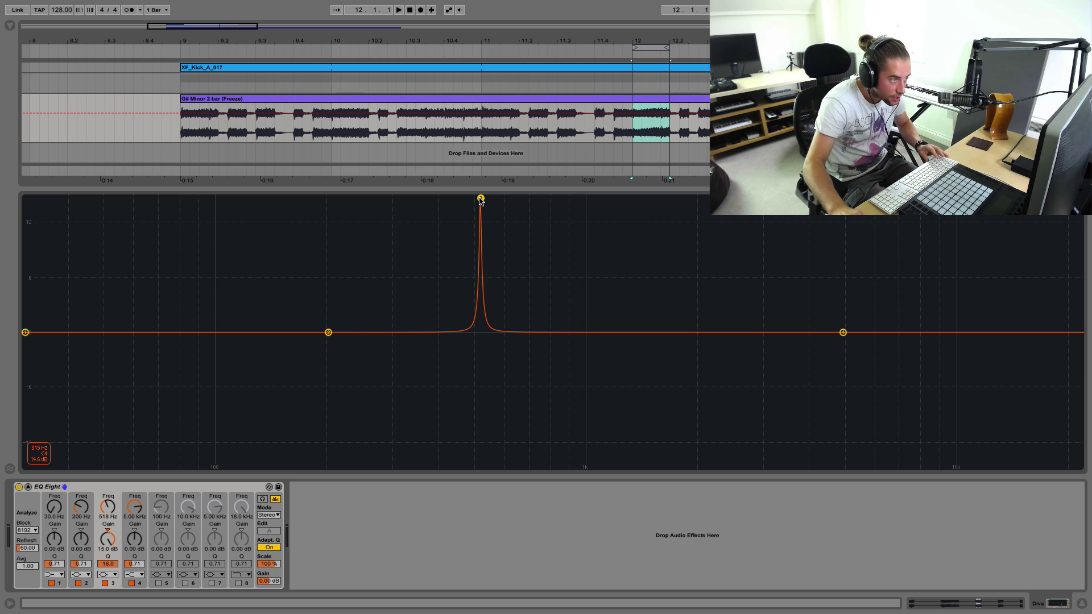
{"action": "key", "text": "space"}
{"action": "left_click_drag", "start_coordinate": [481, 201], "coordinate": [731, 282]}
{"action": "left_click_drag", "start_coordinate": [724, 344], "coordinate": [725, 334]}
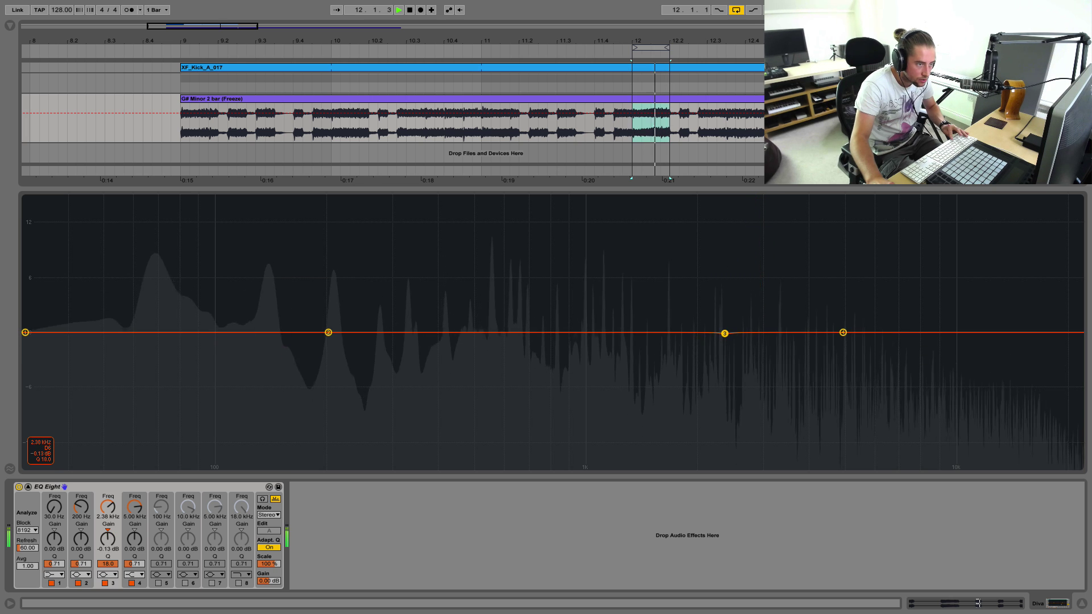
{"action": "left_click_drag", "start_coordinate": [756, 288], "coordinate": [780, 199]}
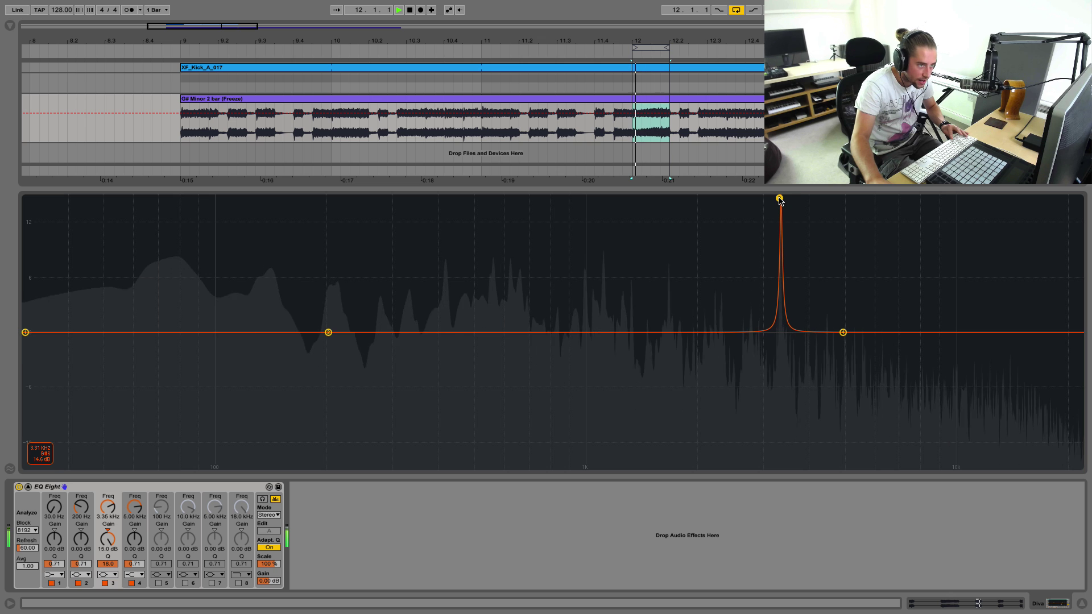
{"action": "key", "text": "space"}
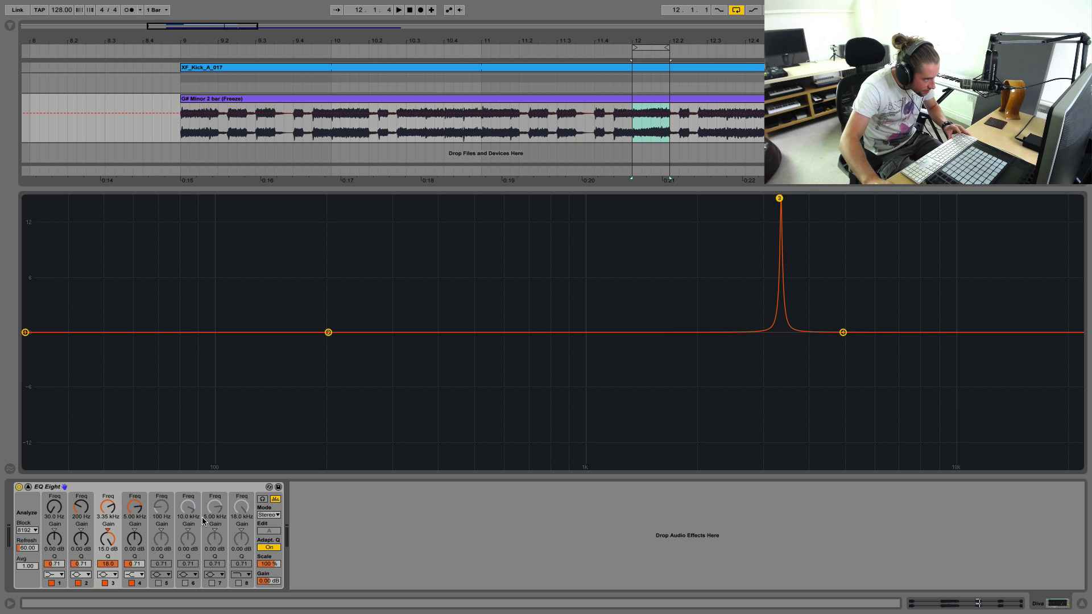
Step: Lower band 3's gain from +15 dB to −10 dB at 3.35 kHz and audition the notch
{"action": "left_click_drag", "start_coordinate": [108, 538], "coordinate": [108, 608]}
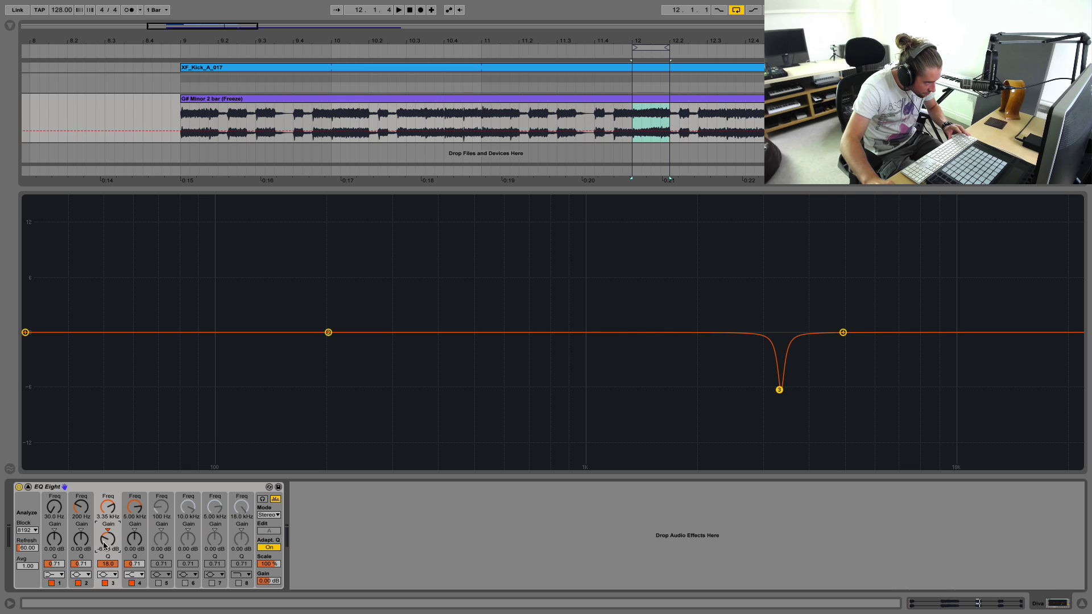
{"action": "left_click_drag", "start_coordinate": [108, 539], "coordinate": [107, 557]}
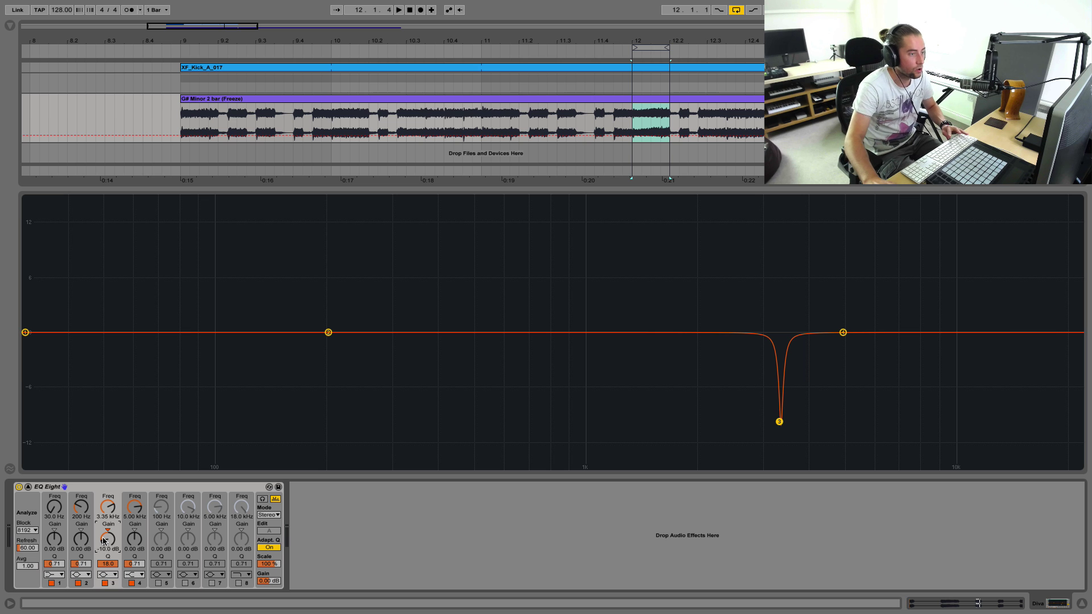
{"action": "key", "text": "space"}
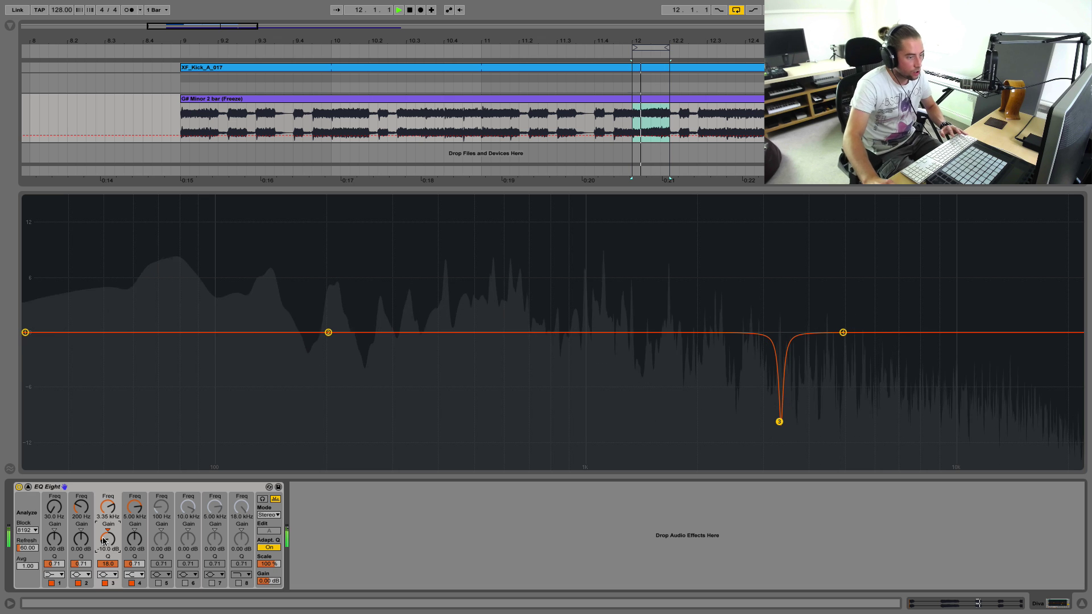
{"action": "key", "text": "space"}
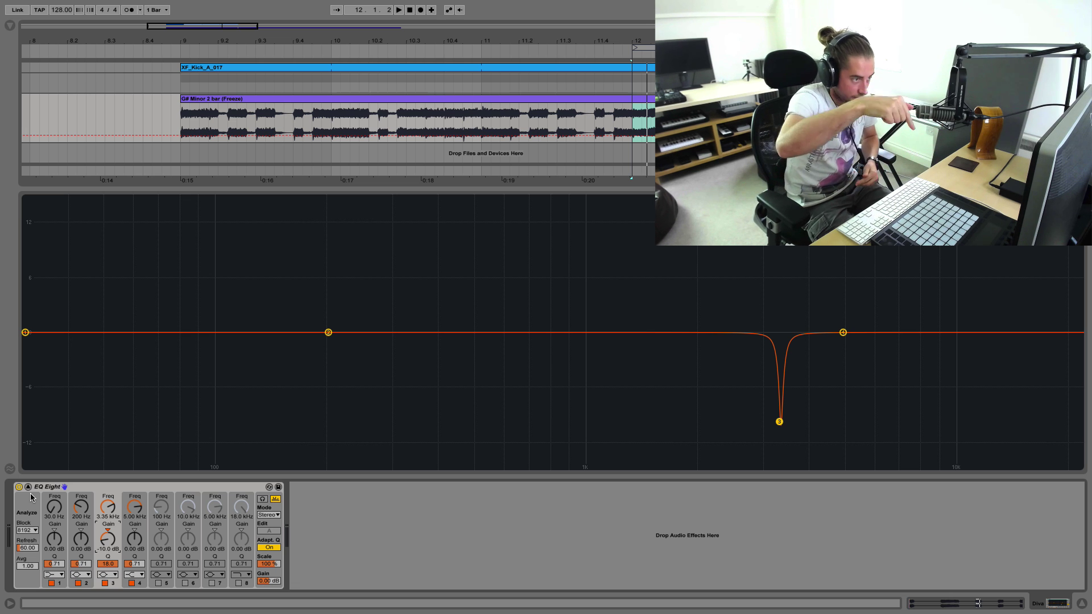
Step: Bypass and re-enable EQ Eight, then toggle band 3's notch during playback to compare
{"action": "left_click", "coordinate": [19, 487]}
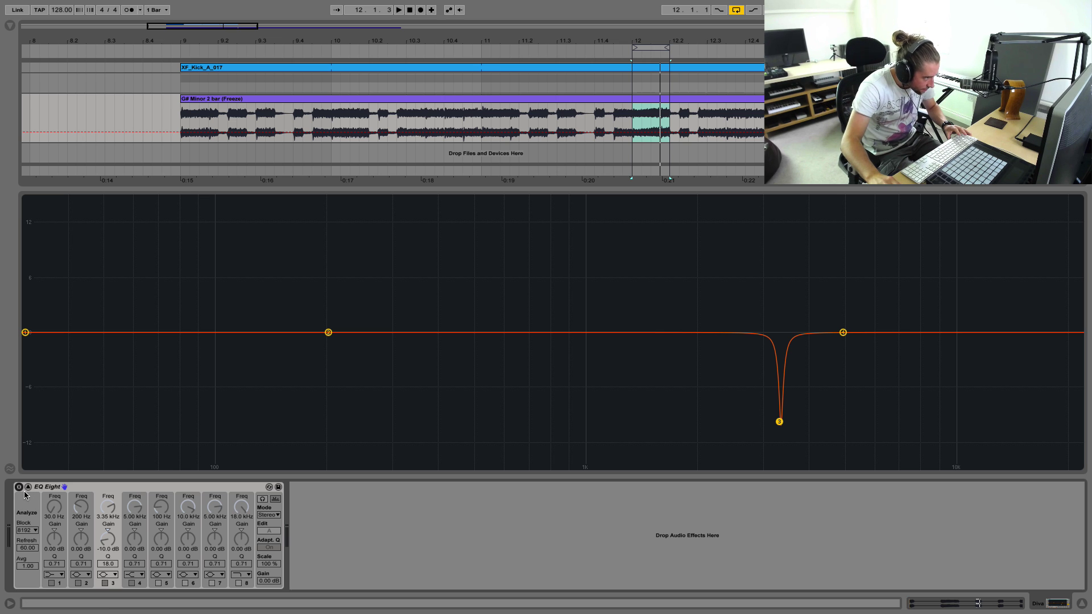
{"action": "left_click", "coordinate": [19, 487]}
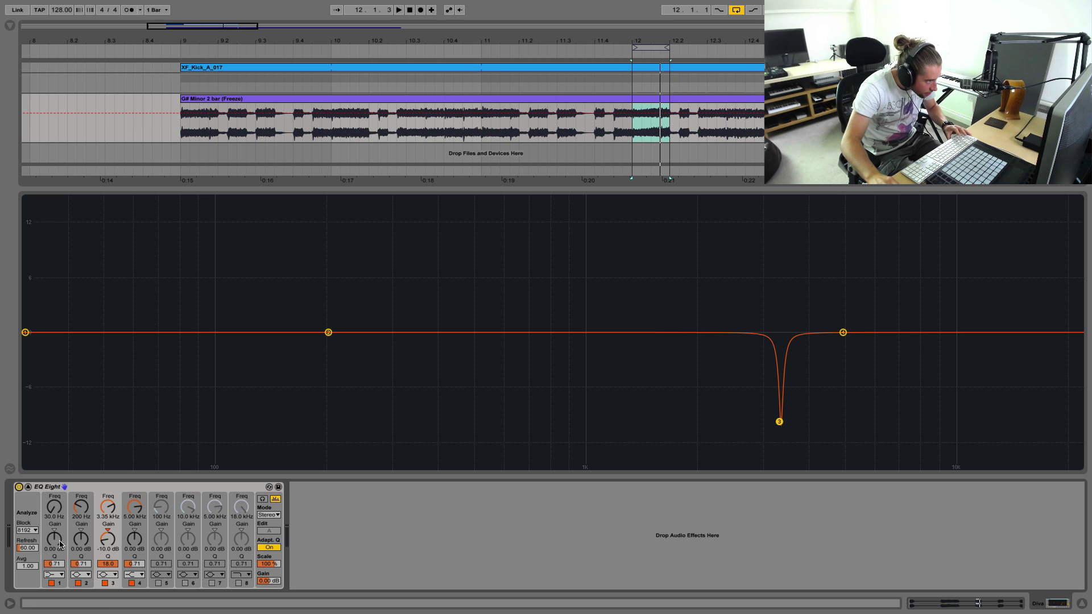
{"action": "left_click", "coordinate": [104, 584]}
{"action": "key", "text": "space"}
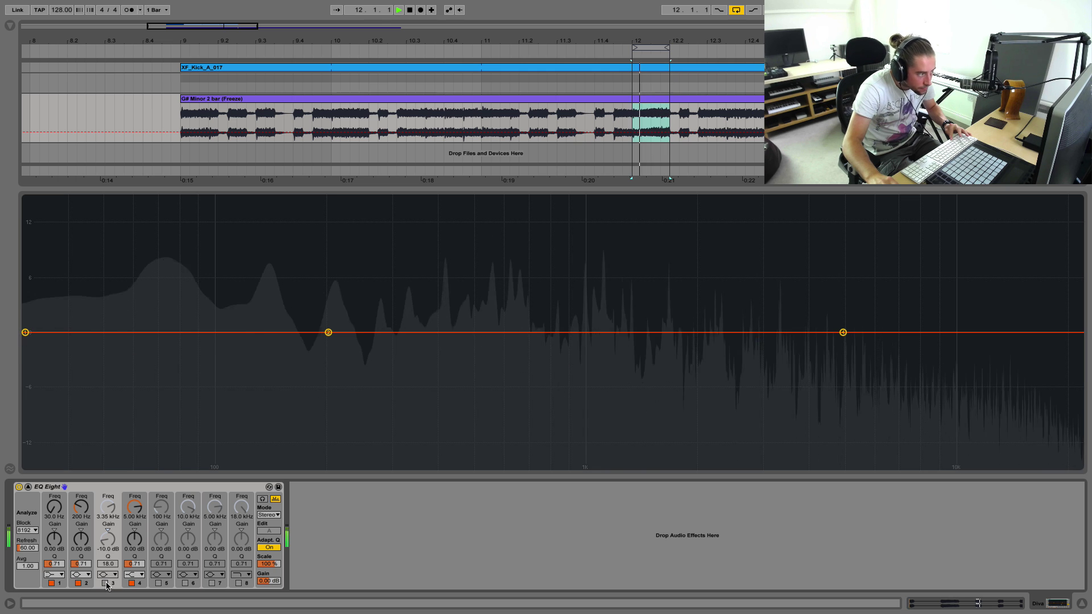
{"action": "left_click", "coordinate": [104, 584]}
{"action": "left_click", "coordinate": [105, 583]}
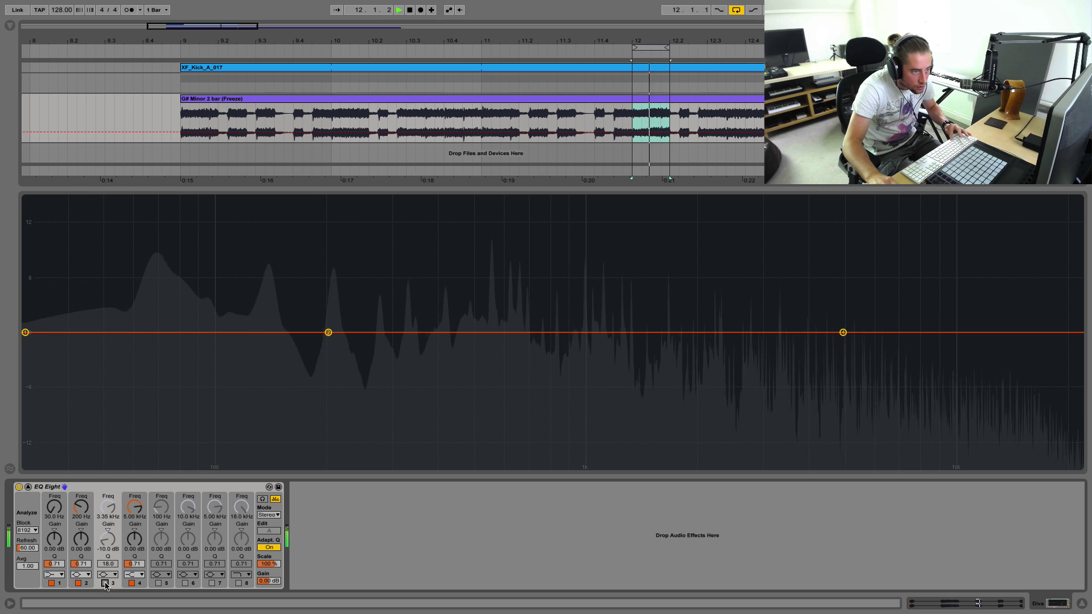
{"action": "key", "text": "space"}
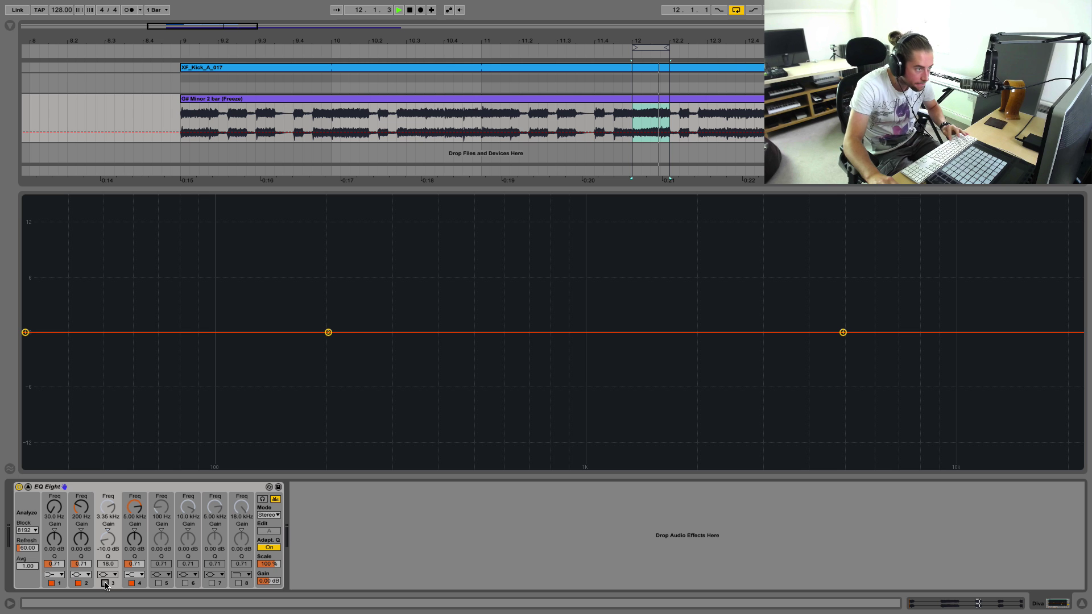
Step: A/B band 3's −10 dB notch a few more times, leaving it enabled, and stop playback
{"action": "left_click", "coordinate": [106, 584]}
{"action": "left_click", "coordinate": [106, 584]}
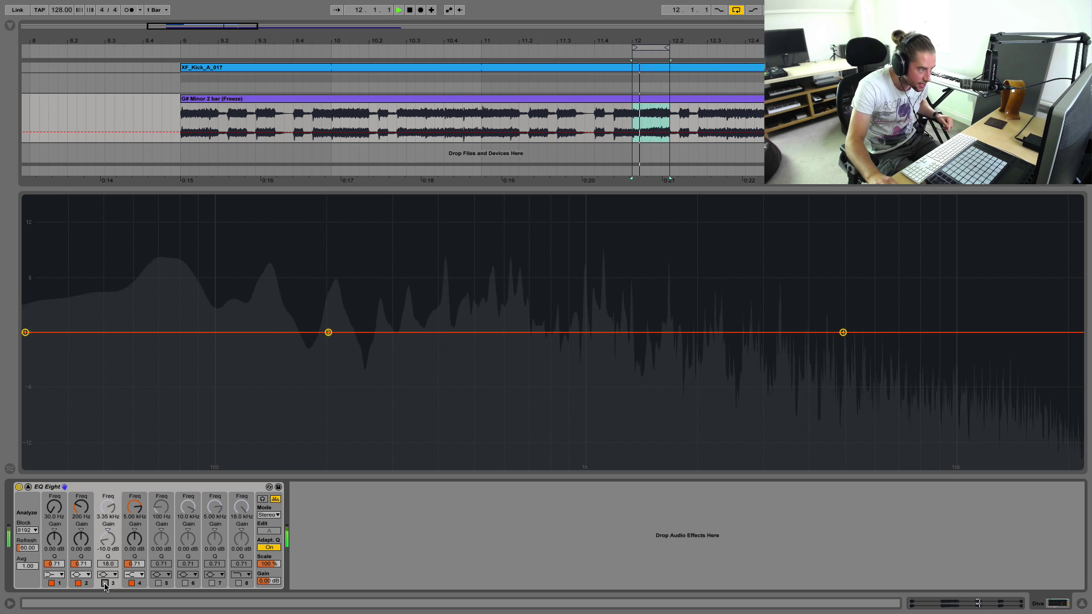
{"action": "left_click", "coordinate": [105, 583]}
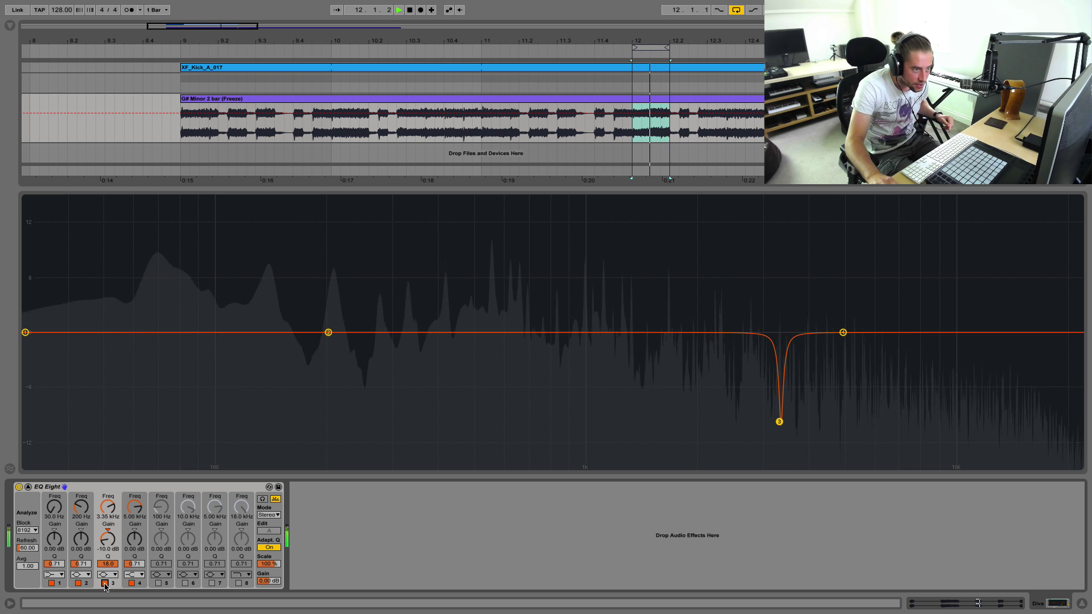
{"action": "left_click", "coordinate": [106, 584]}
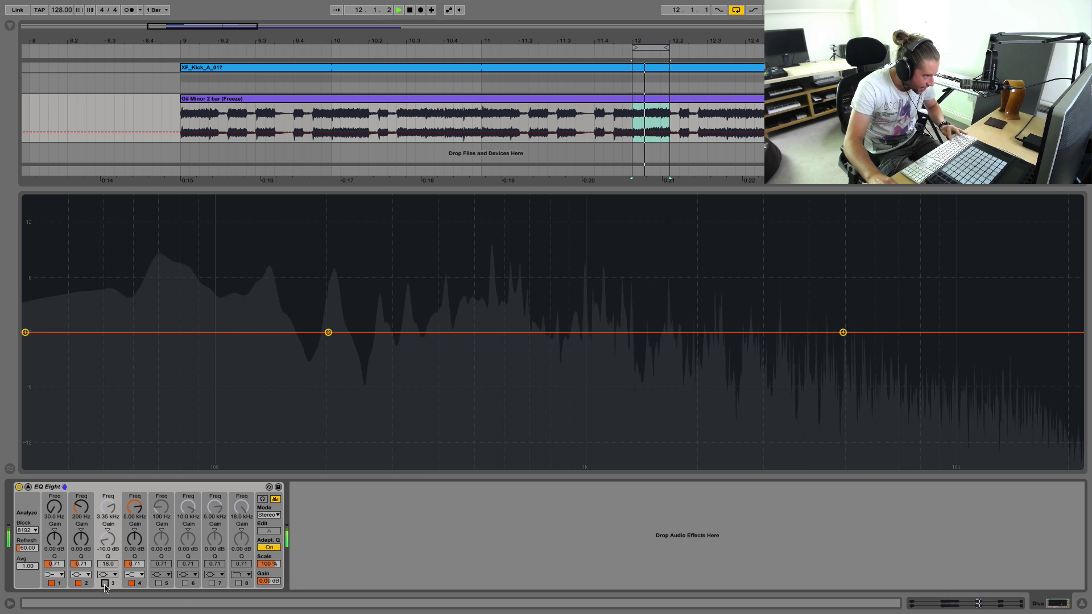
{"action": "left_click", "coordinate": [105, 584]}
{"action": "key", "text": "space"}
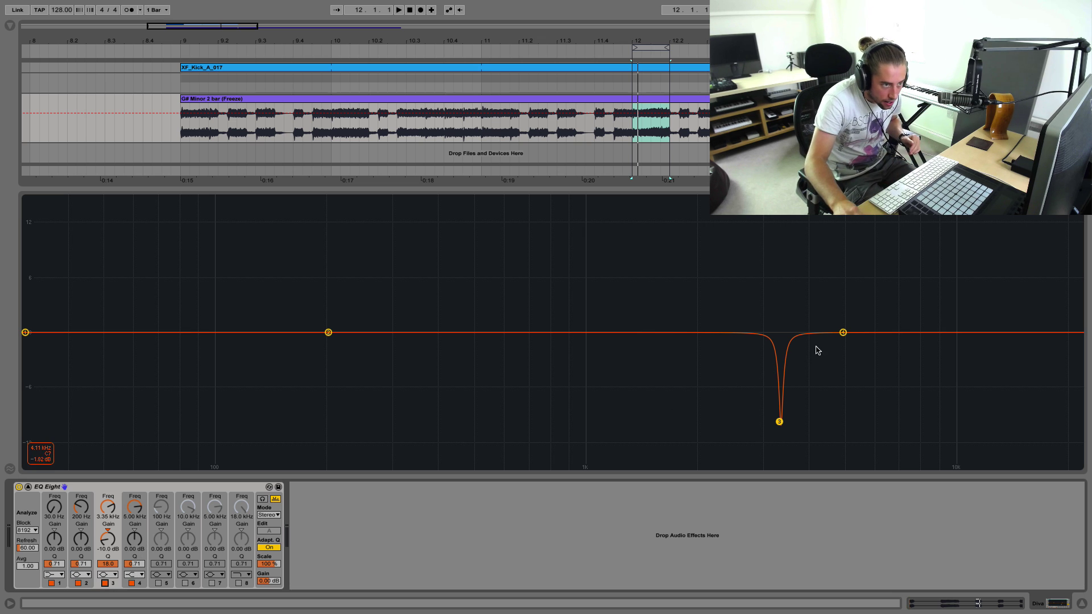
Step: Raise band 4's high shelf to +4.58 dB, set band 2 to +6.93 dB at 479 Hz, then disable it
{"action": "left_click_drag", "start_coordinate": [842, 332], "coordinate": [847, 291]}
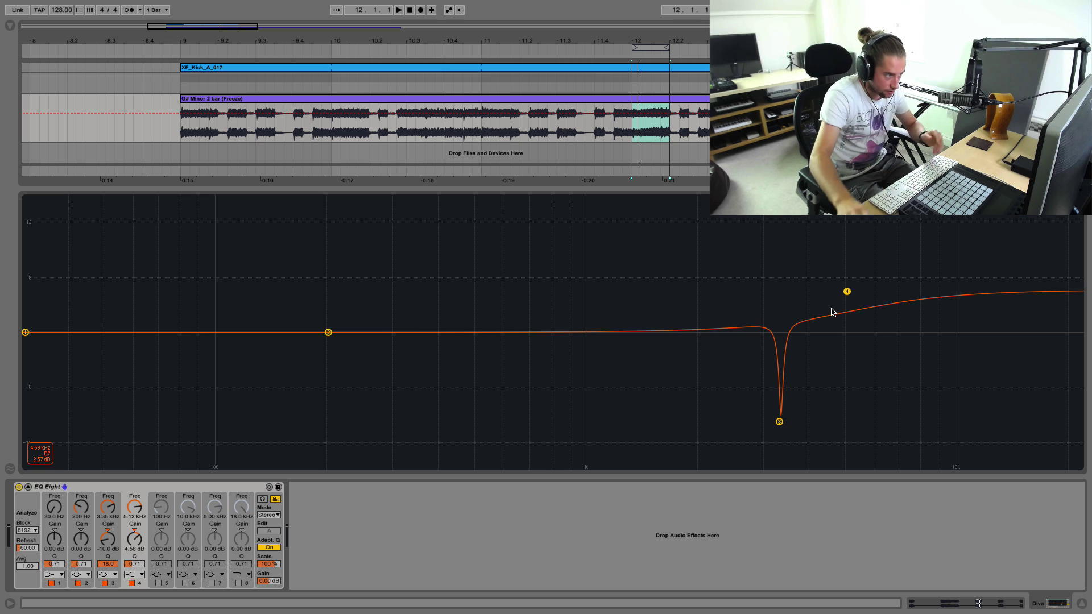
{"action": "left_click_drag", "start_coordinate": [328, 333], "coordinate": [468, 273]}
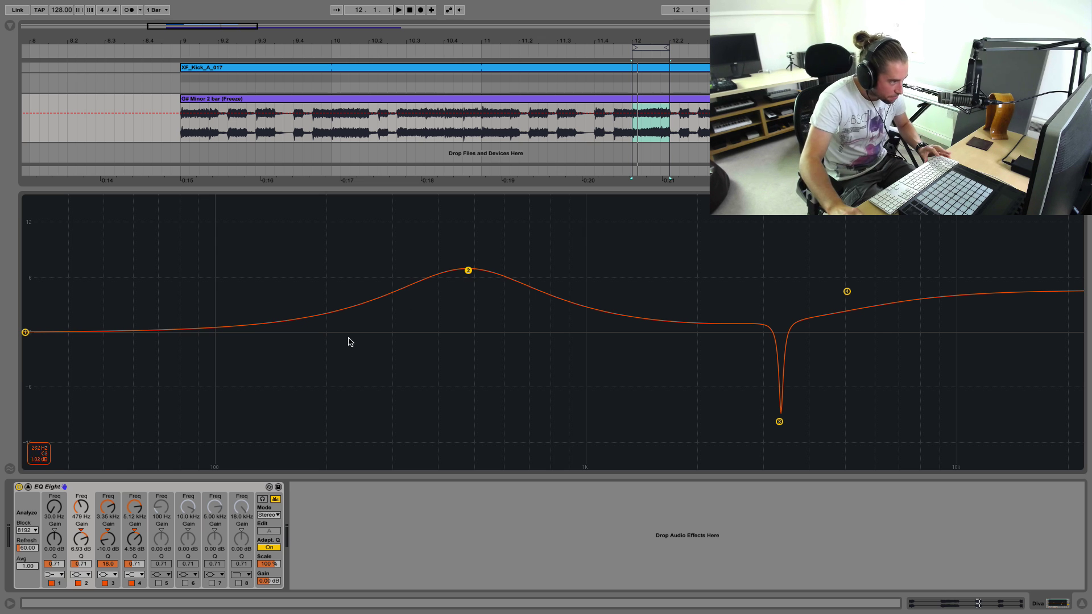
{"action": "left_click", "coordinate": [79, 583]}
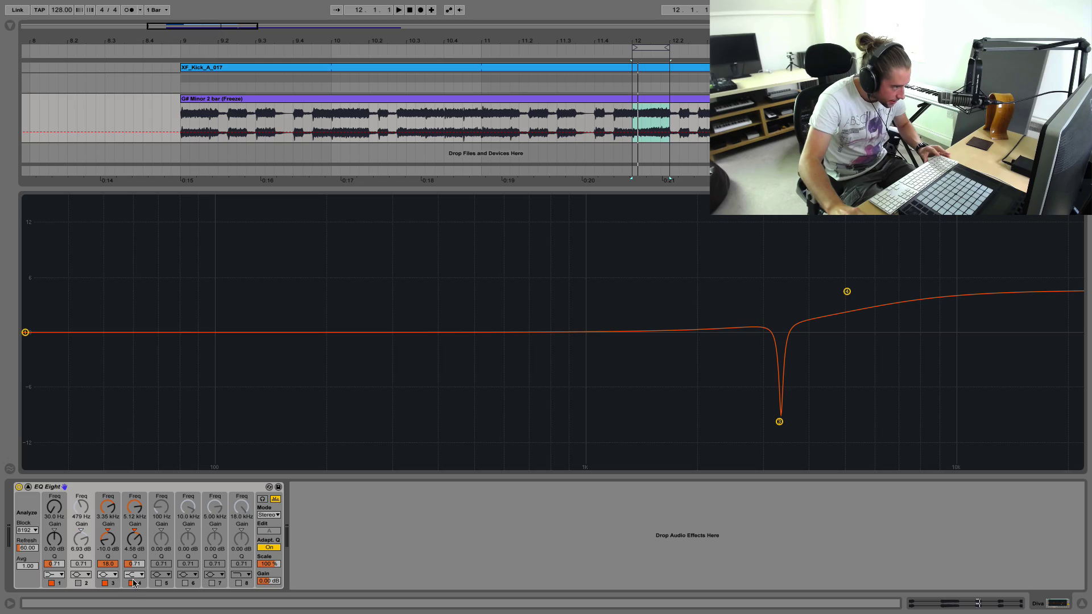